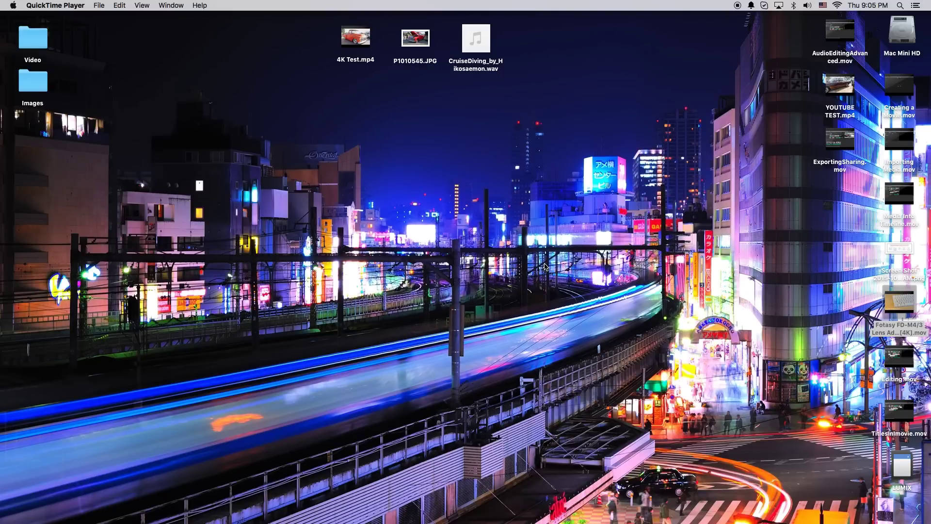
- Launch iMovie from the Dock to open the iMovie Tutorial project
mouse_move(533, 511)
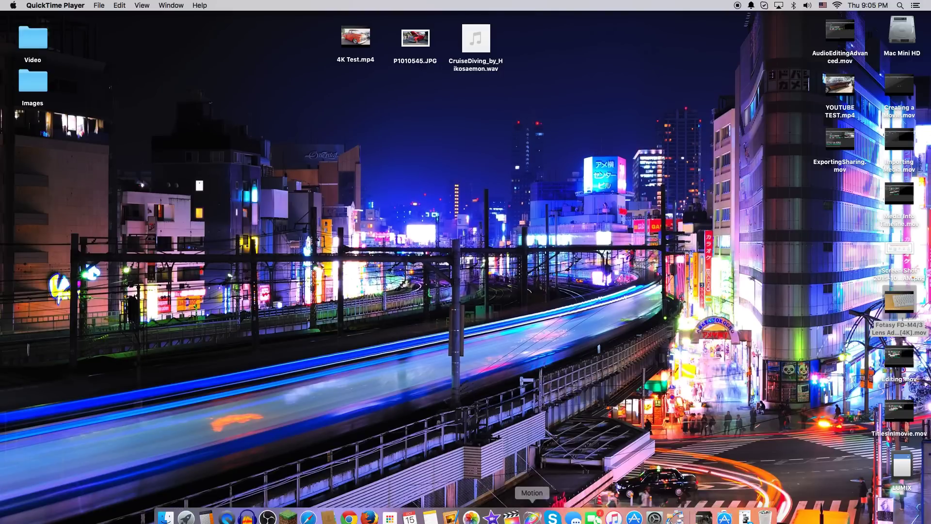
left_click(492, 510)
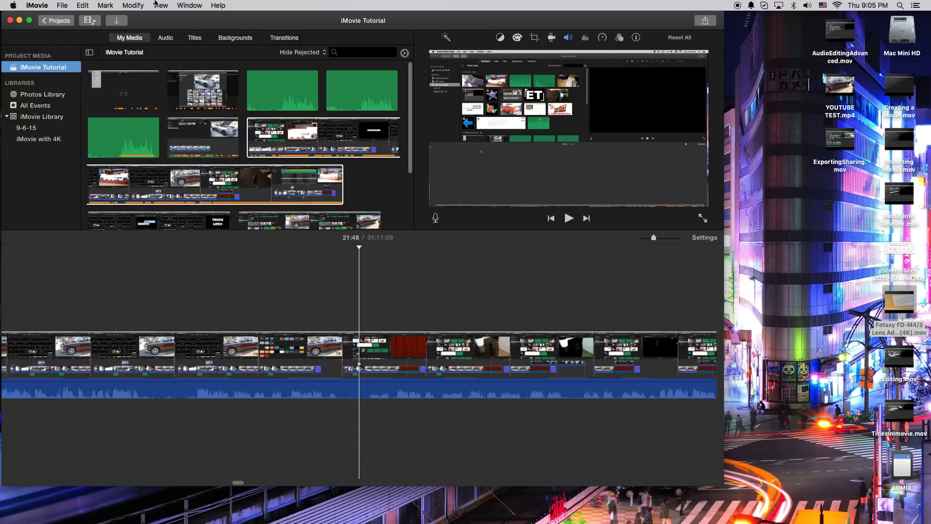
- Make iMovie full screen, hide the media browser, enlarge the viewer and zoom the timeline
left_click(28, 21)
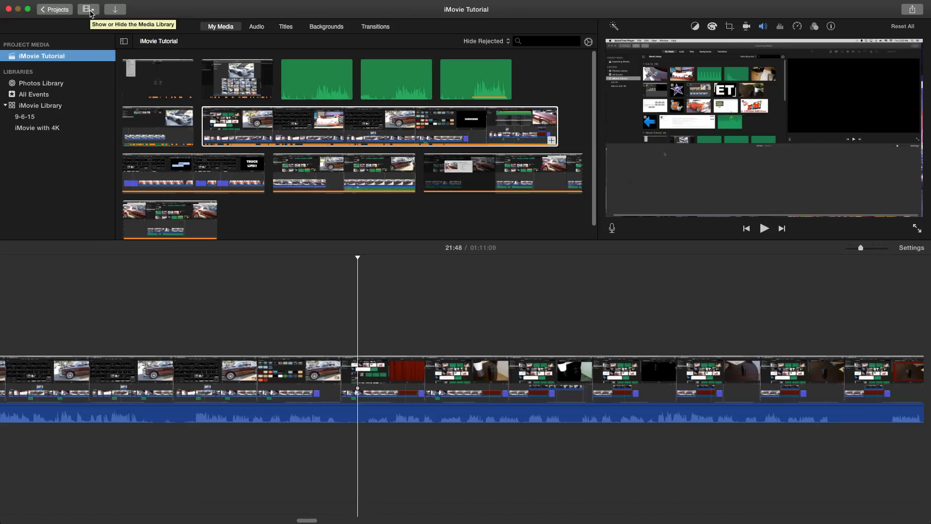
left_click(89, 10)
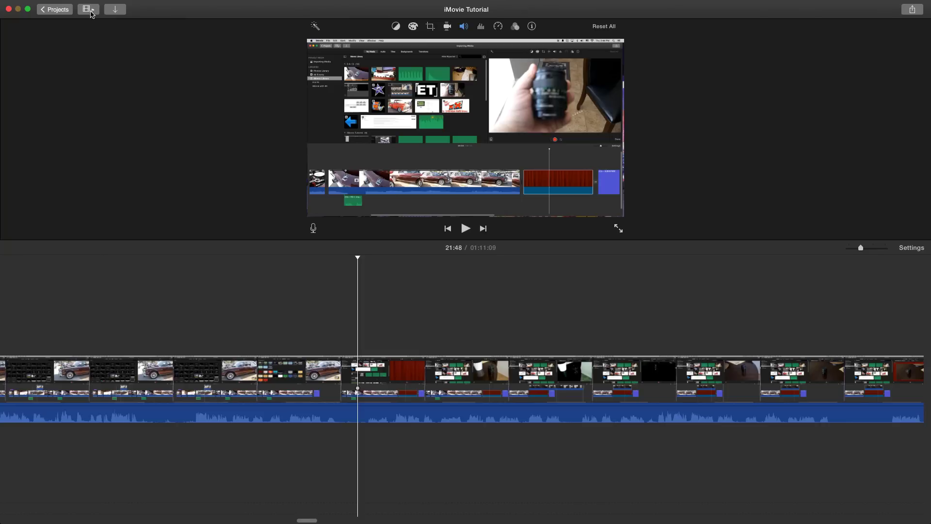
left_click_drag(423, 241, 434, 338)
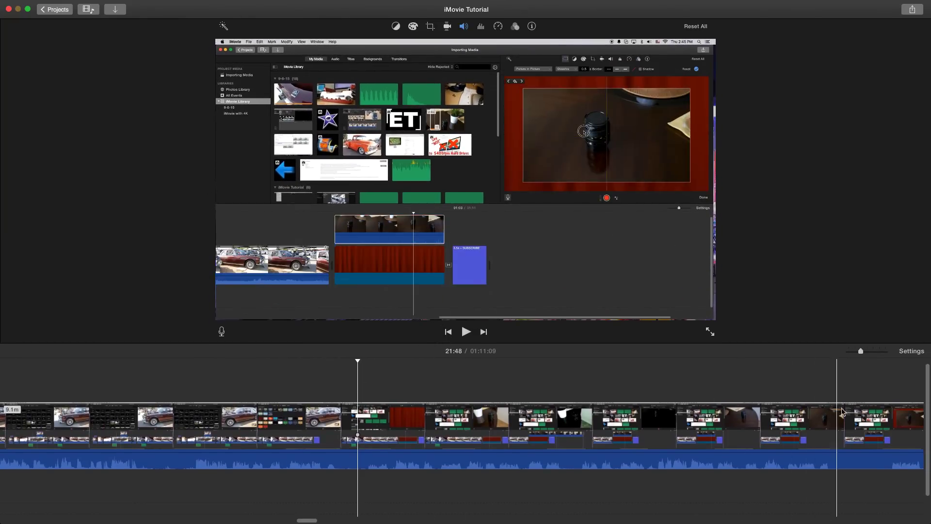
left_click_drag(862, 351, 848, 350)
- Shrink the timeline clip thumbnails with the Project Settings Clip Size slider
left_click(914, 352)
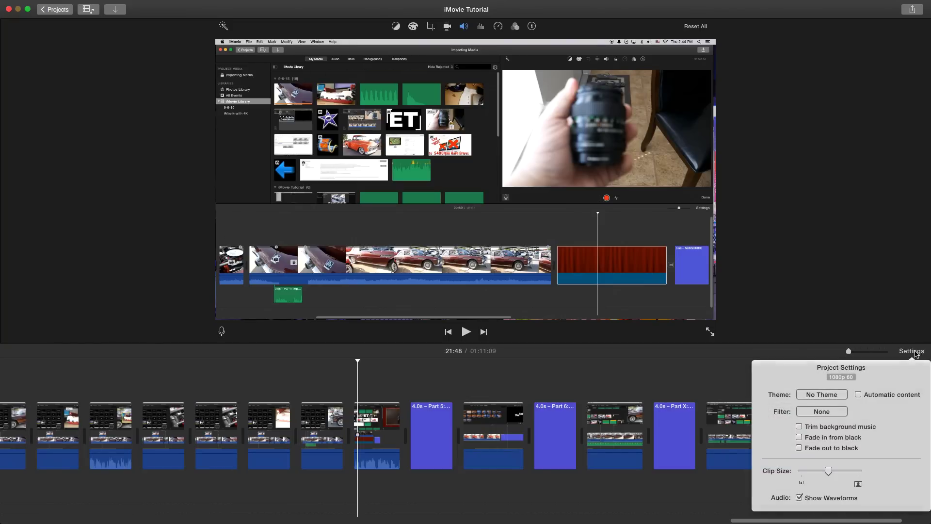
left_click_drag(828, 470, 810, 470)
left_click(668, 394)
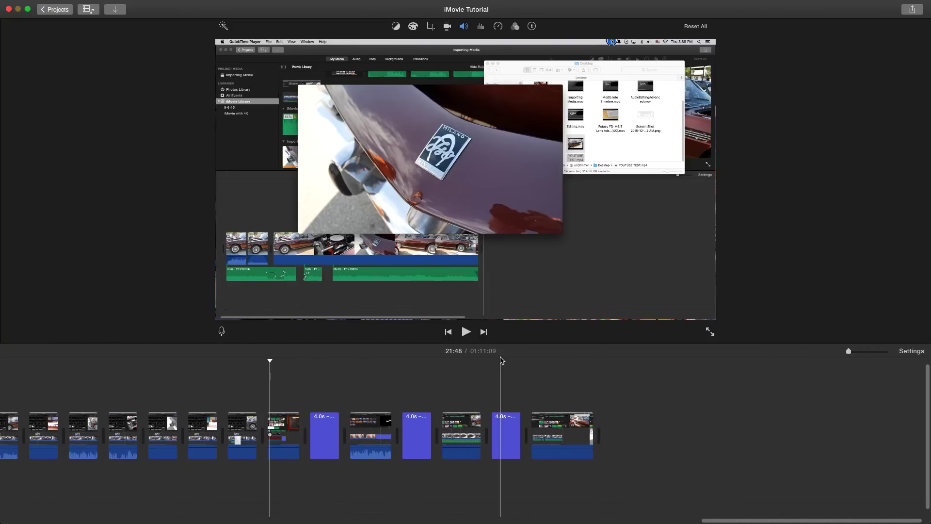
- Enlarge the viewer a bit more and bring the media browser back
left_click(444, 364)
left_click_drag(443, 364, 444, 381)
left_click(95, 12)
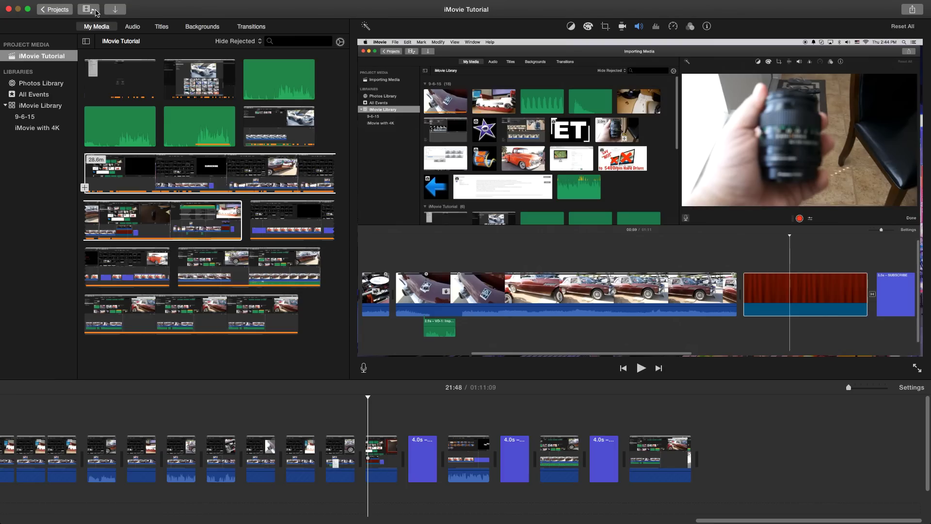
left_click(95, 12)
left_click(96, 12)
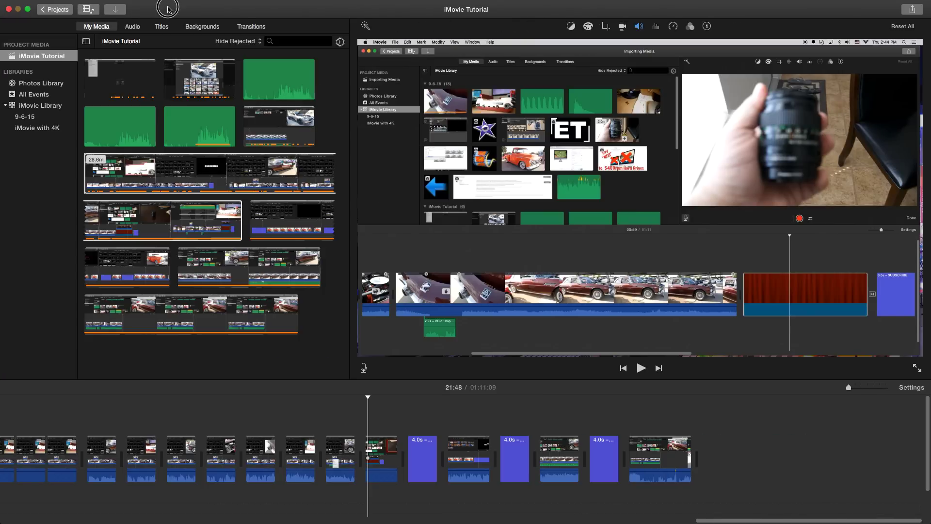
- Go to the Projects list and select the Importing Media project
left_click(58, 7)
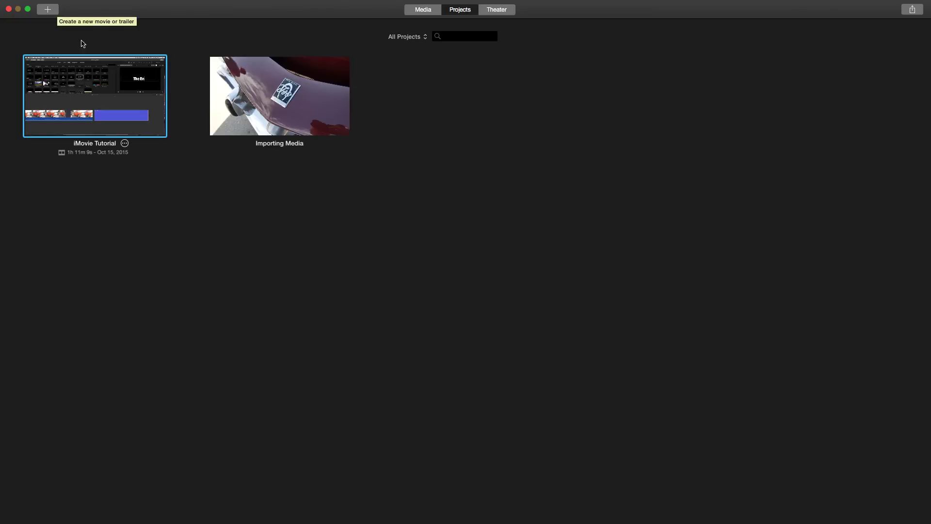
left_click(259, 92)
left_click(250, 91)
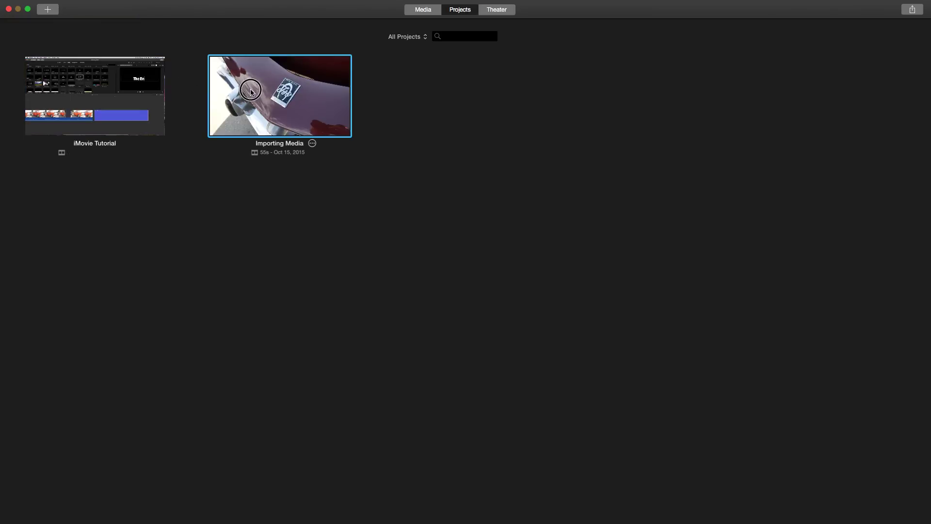
left_click(146, 77)
left_click(275, 82)
- Browse the Media and Theater views, then open Importing Media for editing
left_click(422, 10)
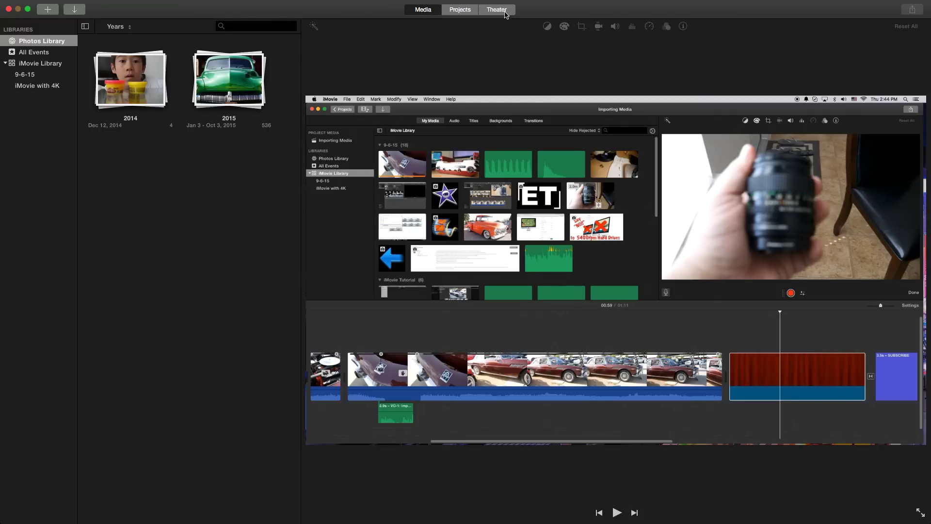
left_click(503, 12)
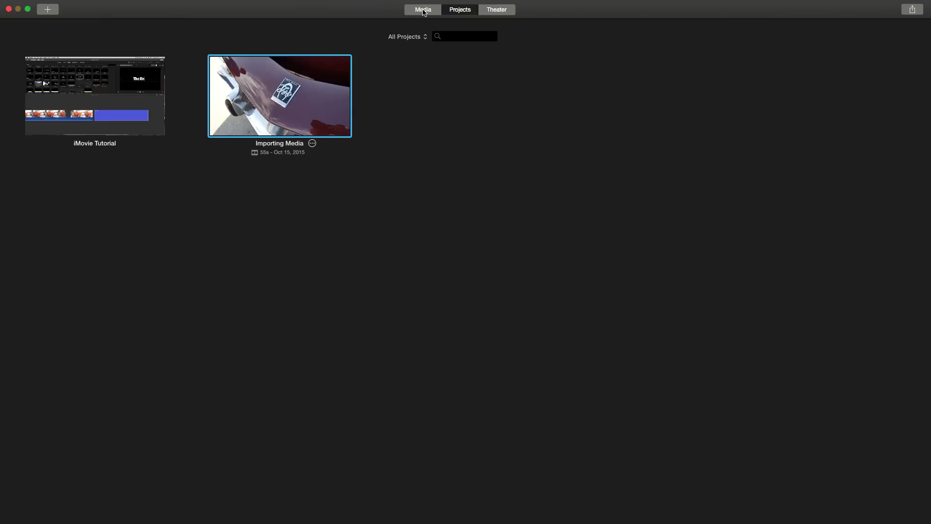
left_click(423, 11)
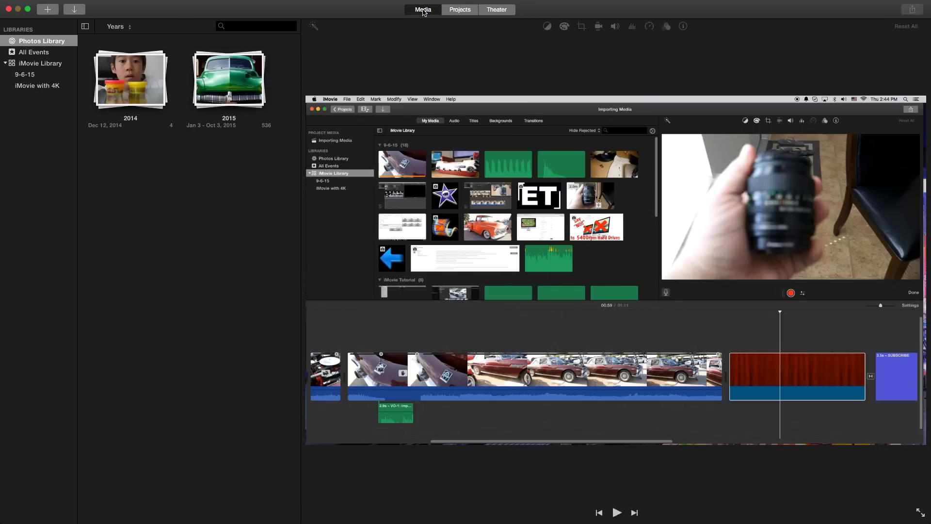
left_click(463, 10)
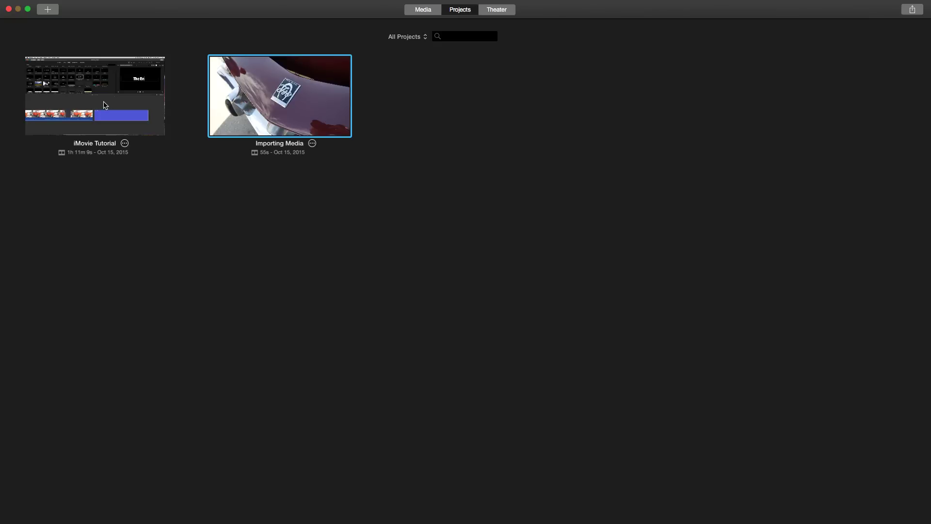
double_click(297, 113)
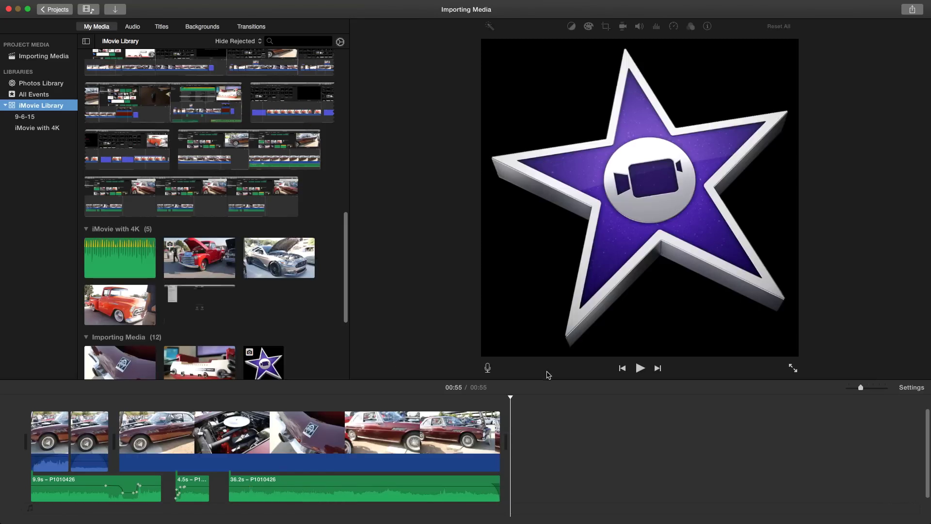
- Heighten the timeline, put the playhead at 00:46, and browse Audio, Titles, Backgrounds, then Transitions
left_click_drag(551, 388, 537, 306)
left_click(432, 322)
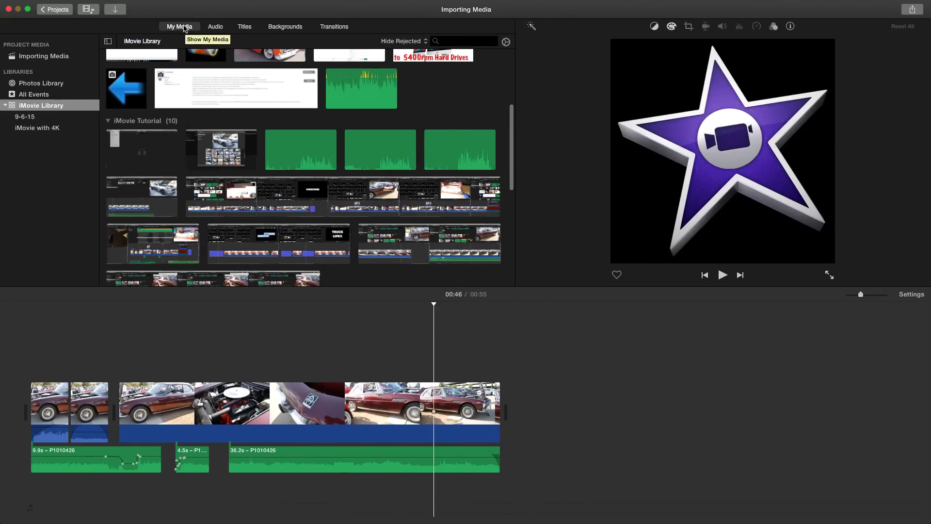
left_click(216, 27)
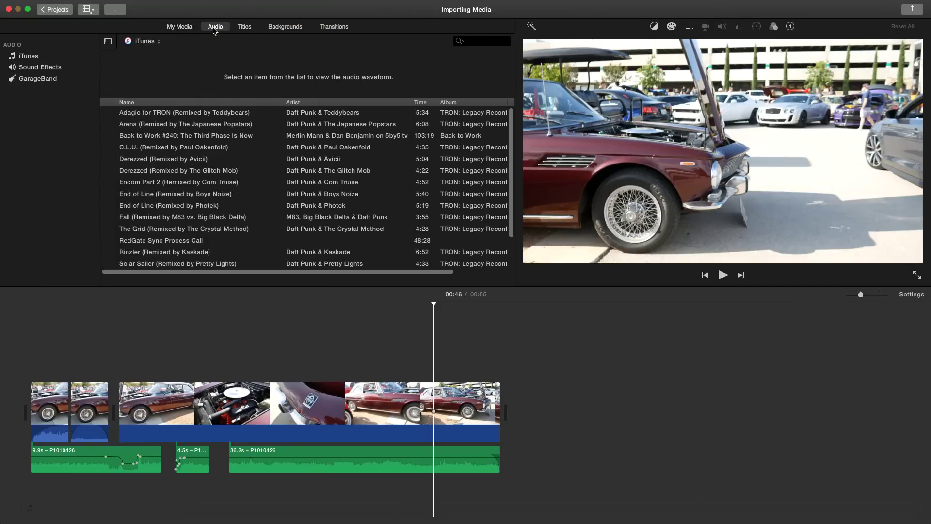
left_click(245, 29)
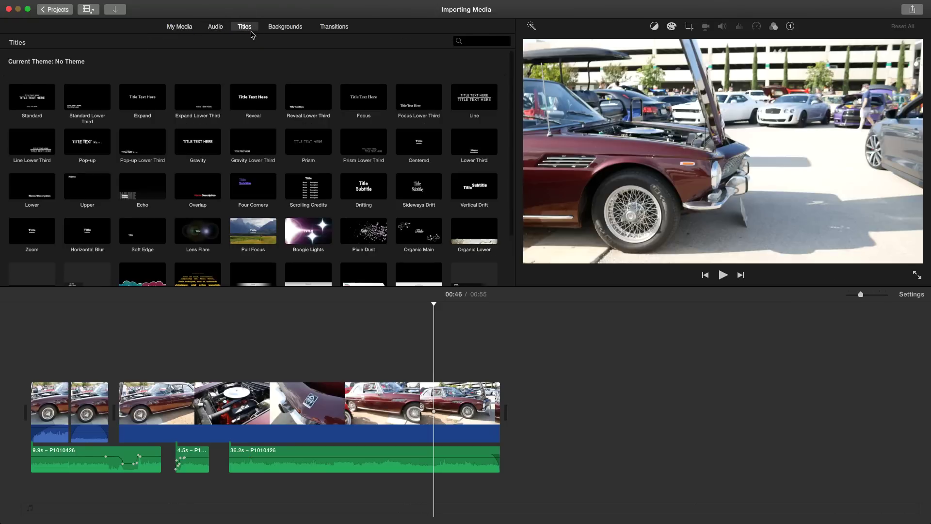
left_click(289, 30)
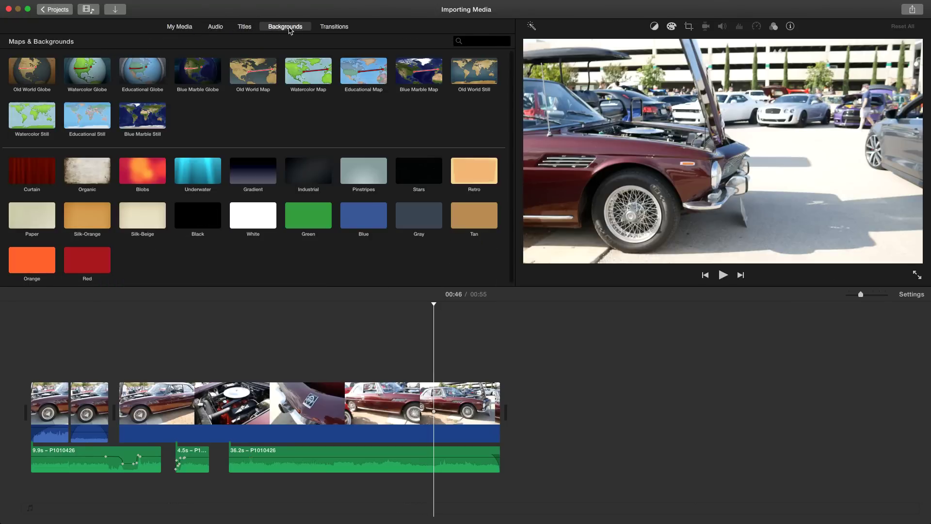
left_click(342, 30)
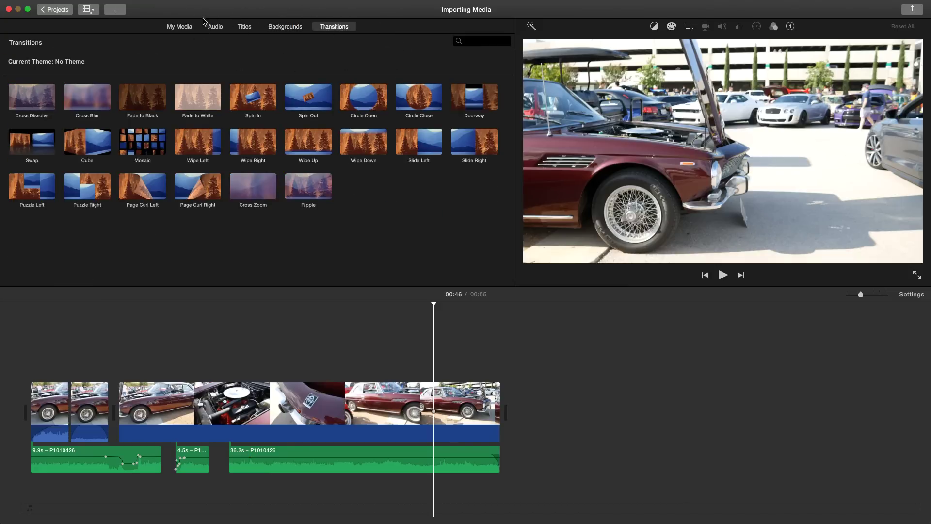
- Return to My Media and leave the project filter set to None
left_click(189, 27)
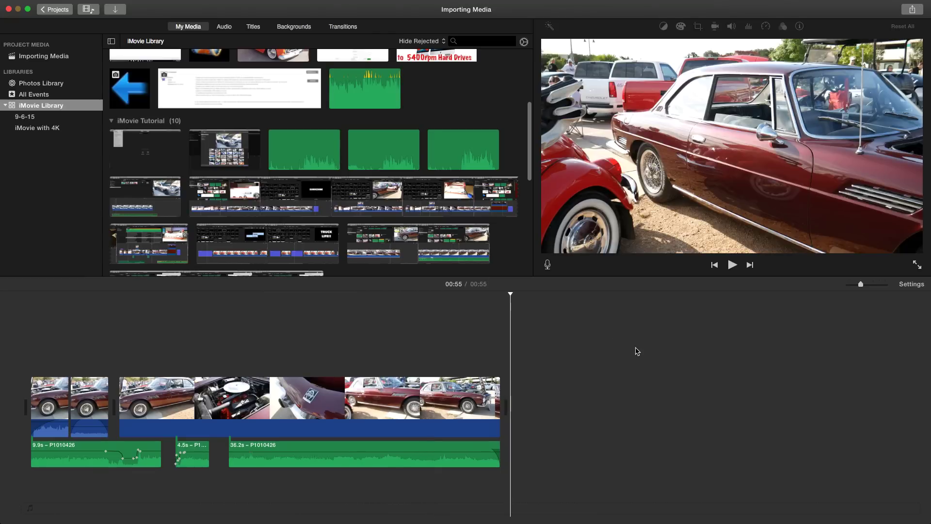
left_click(912, 285)
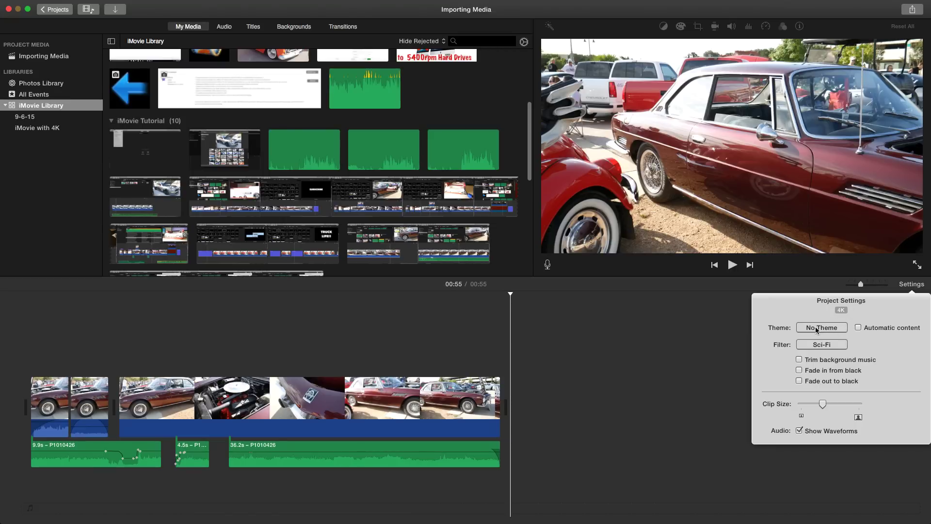
left_click(810, 349)
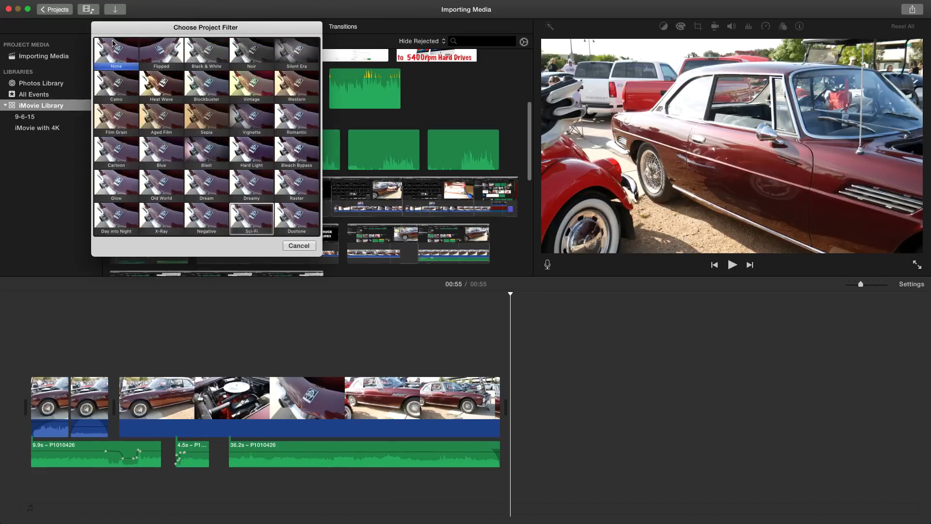
key("Escape")
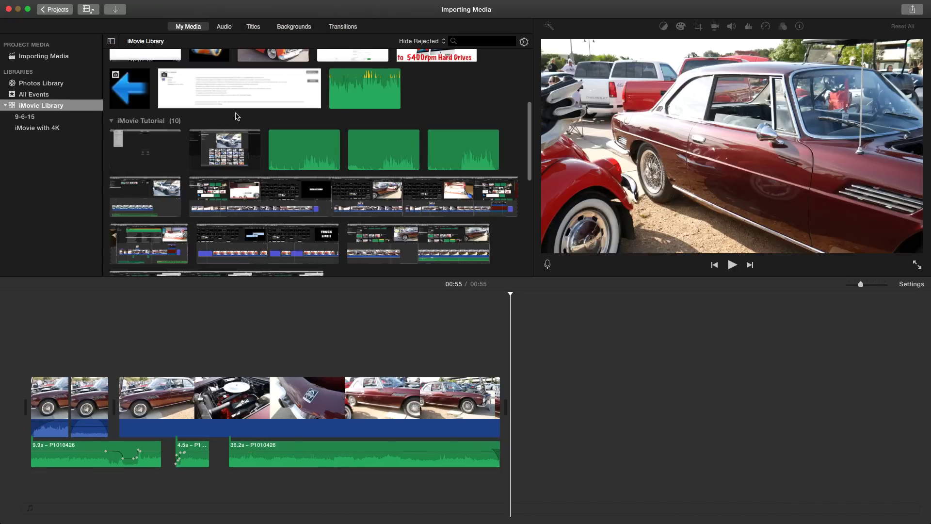
left_click(916, 286)
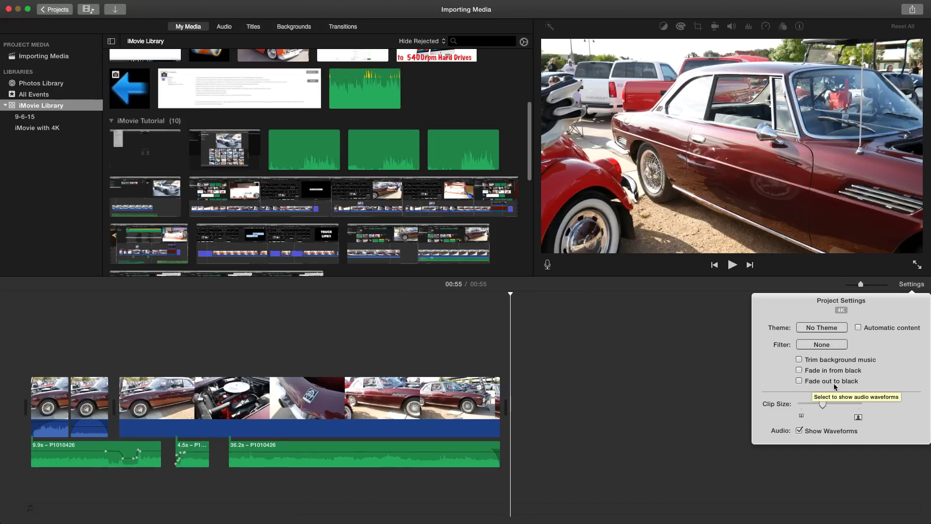
- Turn the fade in/out to black options off, keep waveforms shown, and adjust the clip size
left_click(800, 370)
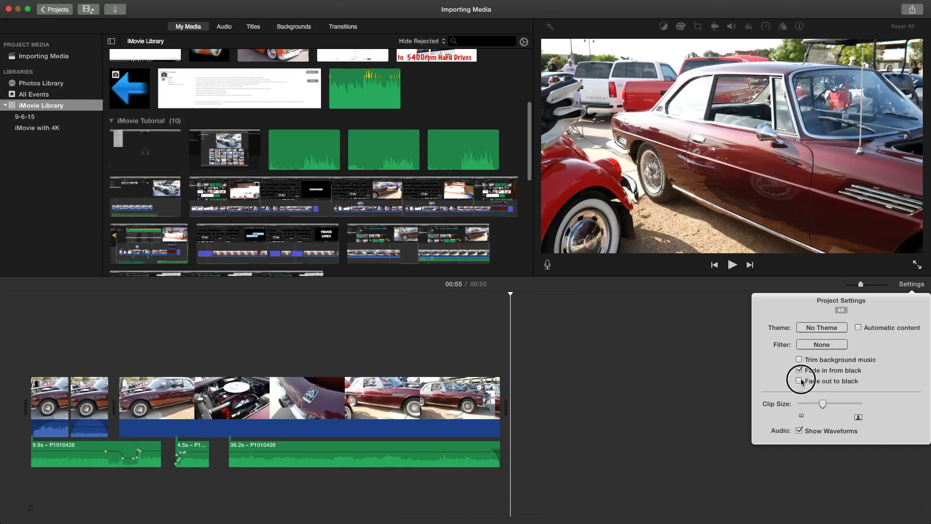
left_click(799, 381)
left_click(799, 371)
left_click(799, 380)
mouse_move(823, 407)
left_mouse_down()
mouse_move(848, 403)
mouse_move(811, 404)
mouse_move(863, 403)
mouse_move(808, 403)
left_mouse_up()
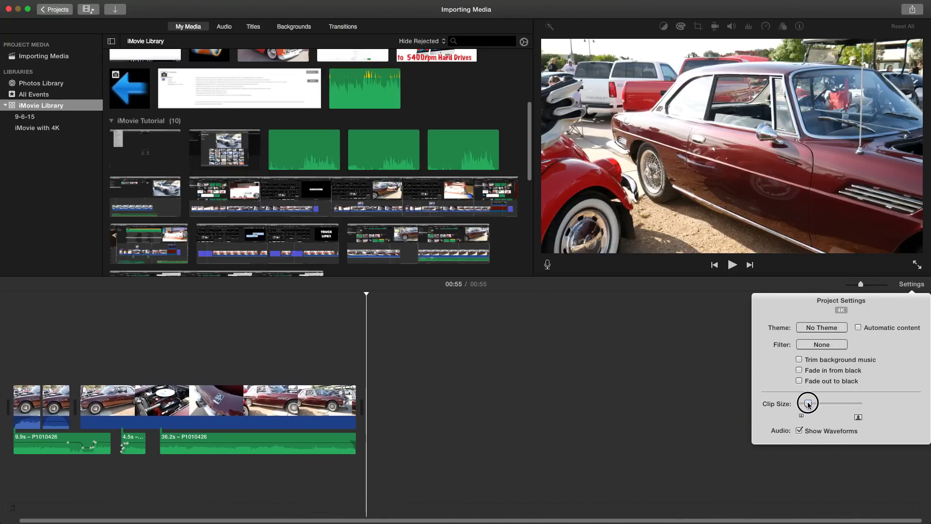
left_click(799, 431)
left_click(799, 431)
left_click_drag(808, 405, 822, 407)
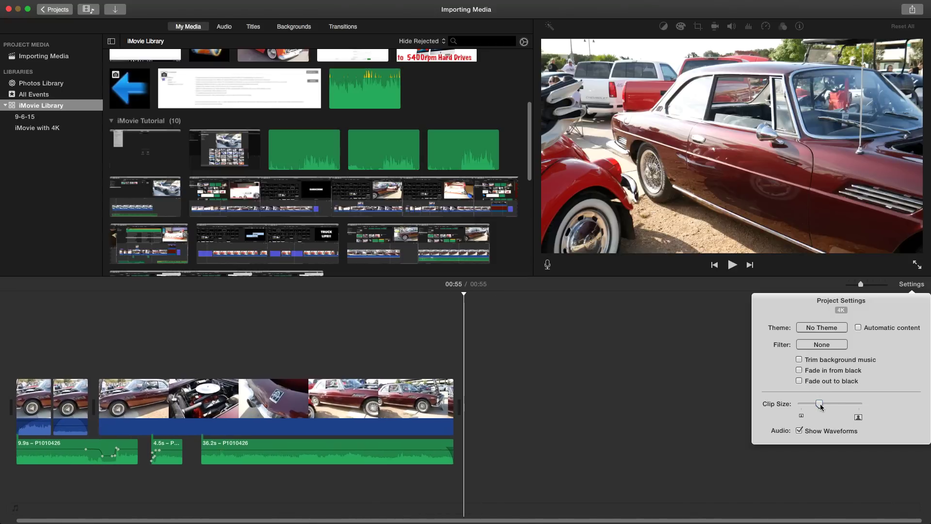
- Shrink the media library thumbnails via the library display options, leaving waveforms off
left_click(718, 371)
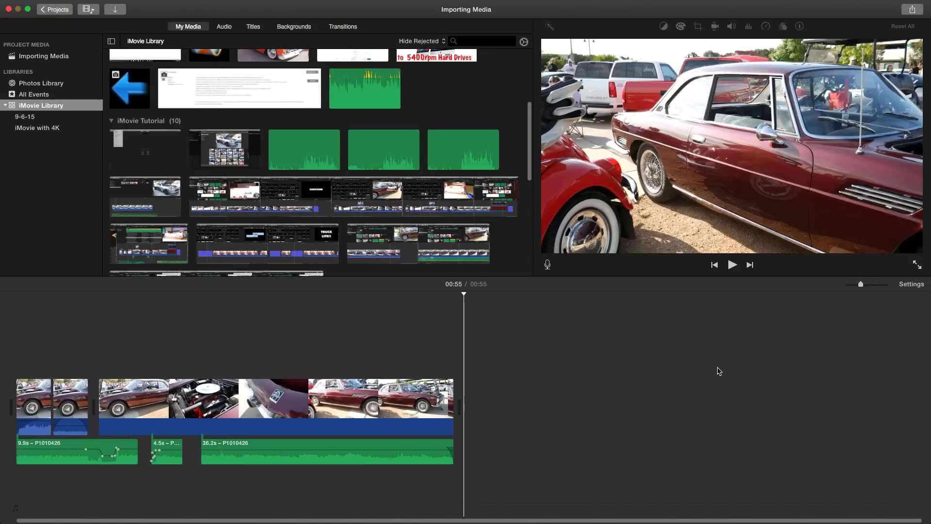
left_click(523, 42)
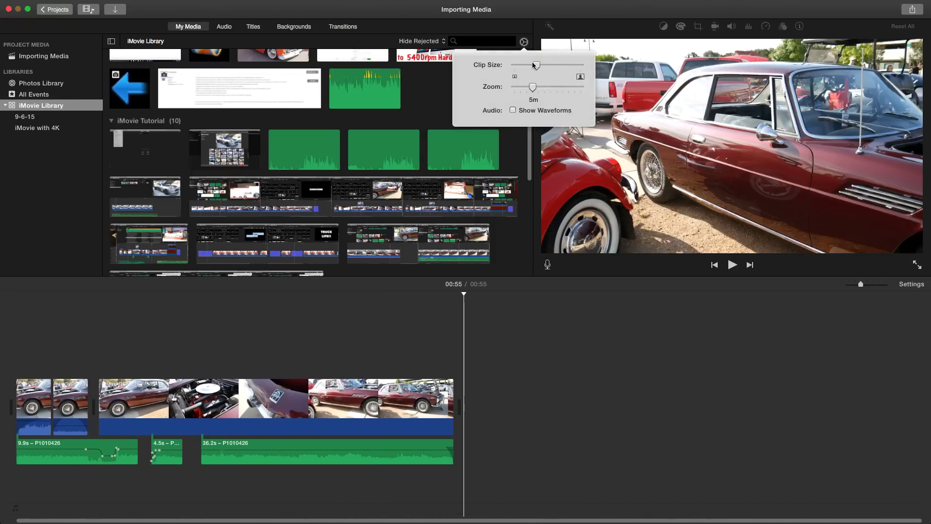
left_click_drag(536, 65, 530, 87)
left_click(513, 110)
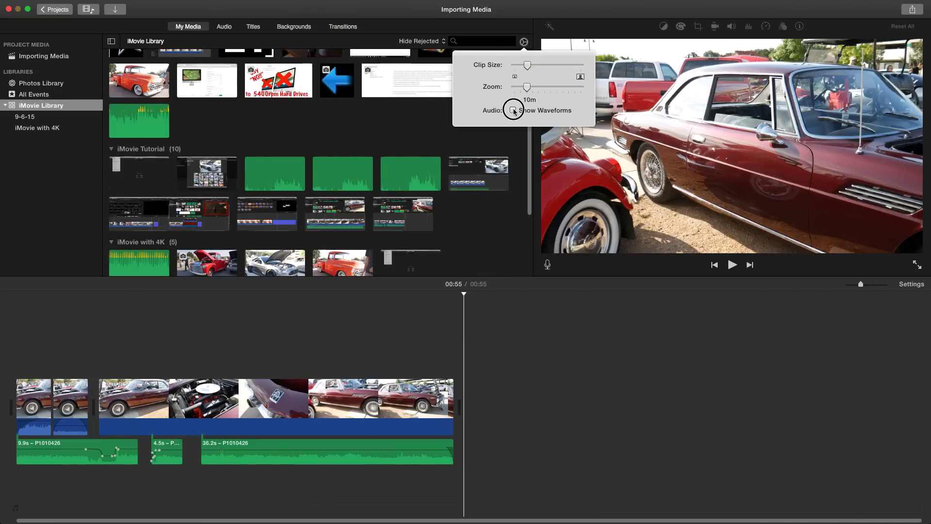
left_click(513, 111)
left_click(524, 43)
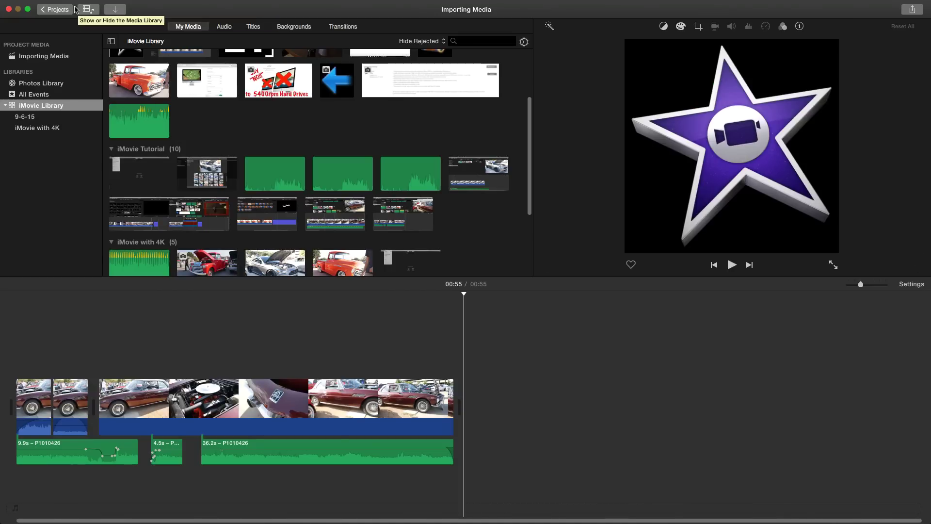
- Create a No Theme project named '4K Test' and add the orange truck clip
left_click(57, 9)
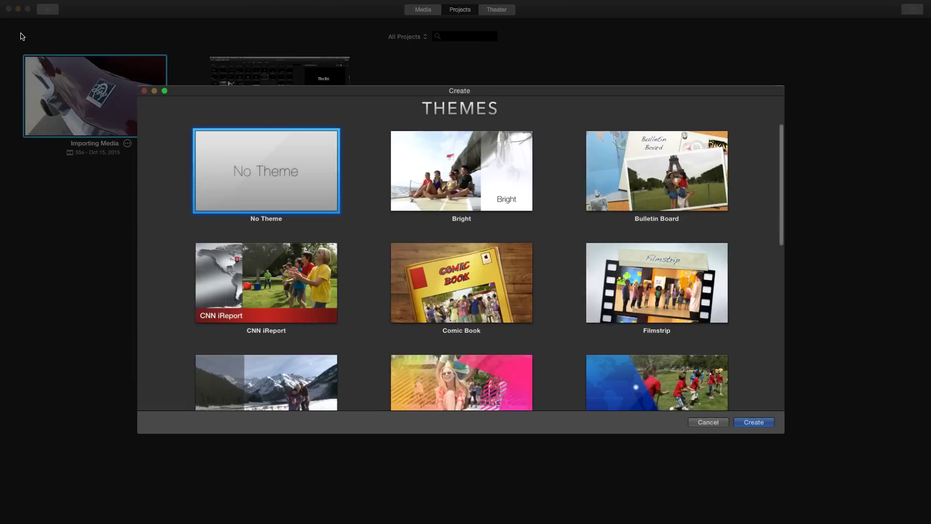
double_click(268, 173)
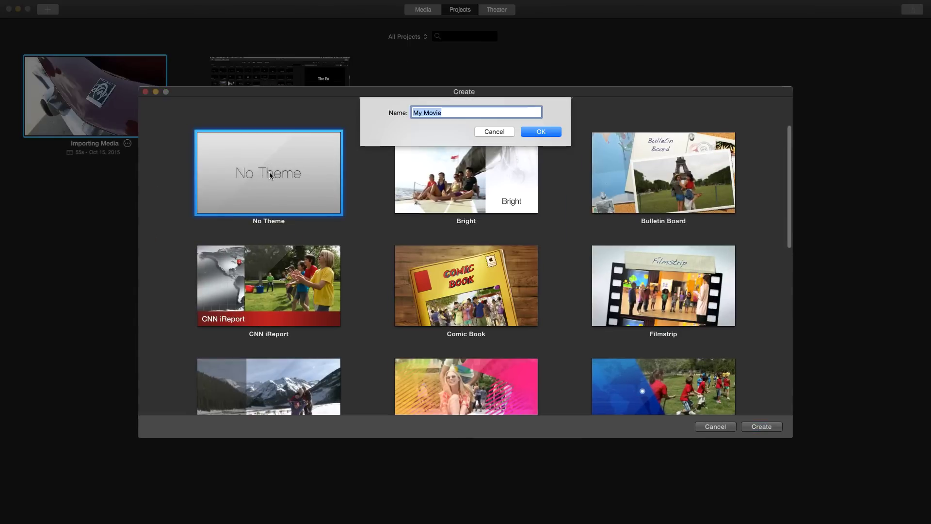
type("4K Test")
key("Return")
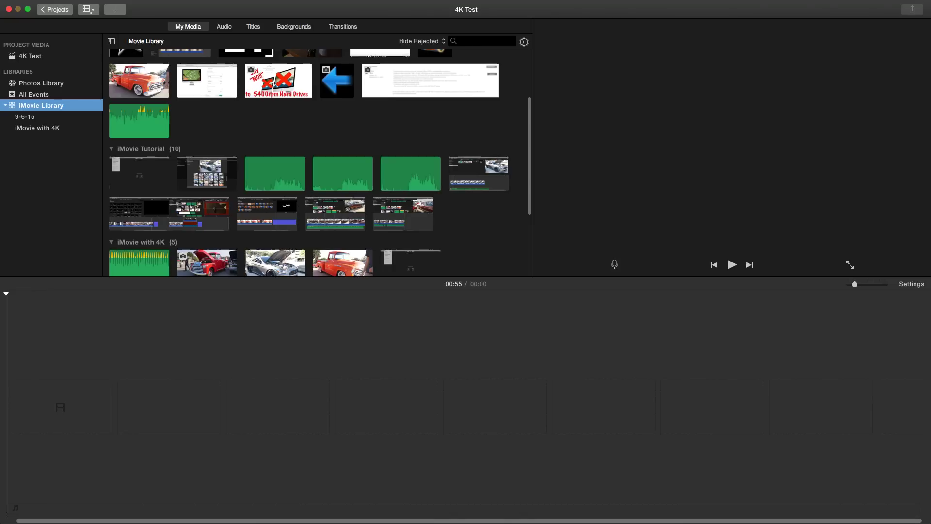
left_click_drag(141, 81, 77, 366)
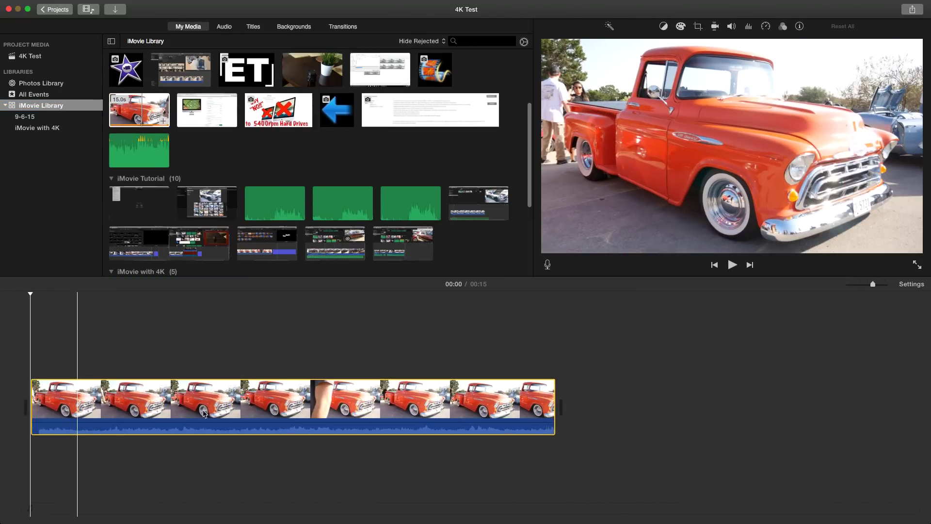
left_click(324, 399)
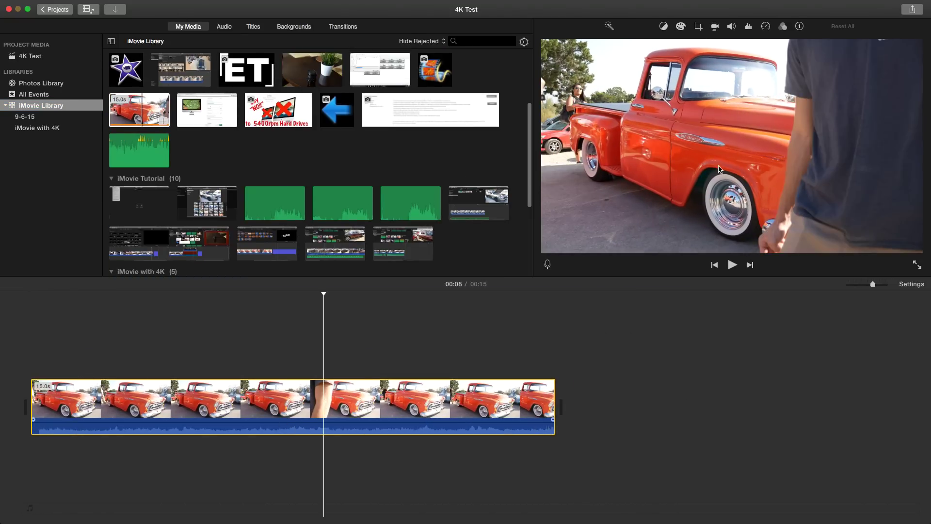
left_click(913, 9)
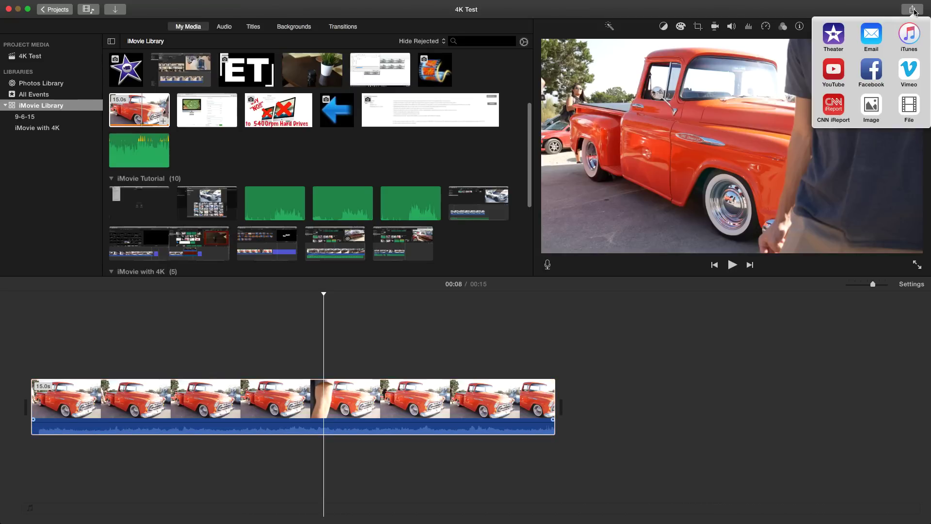
left_click(910, 106)
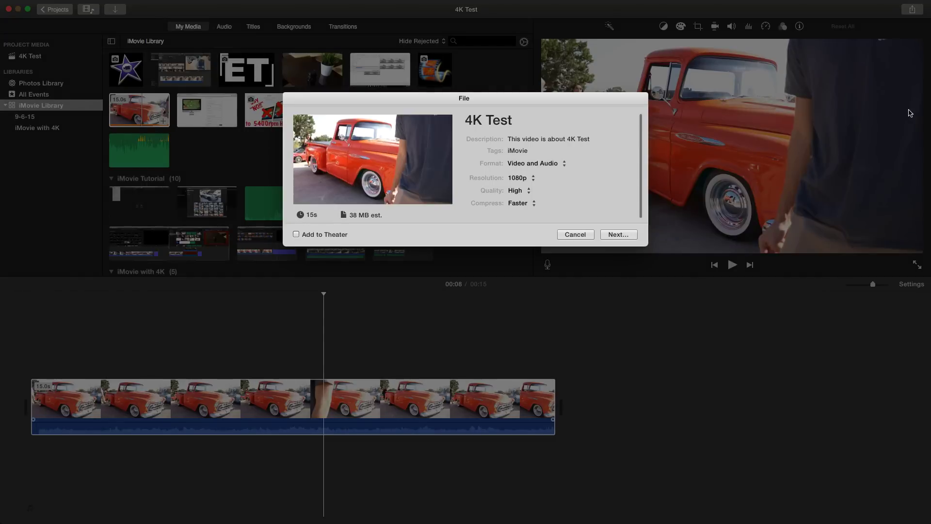
left_click(533, 180)
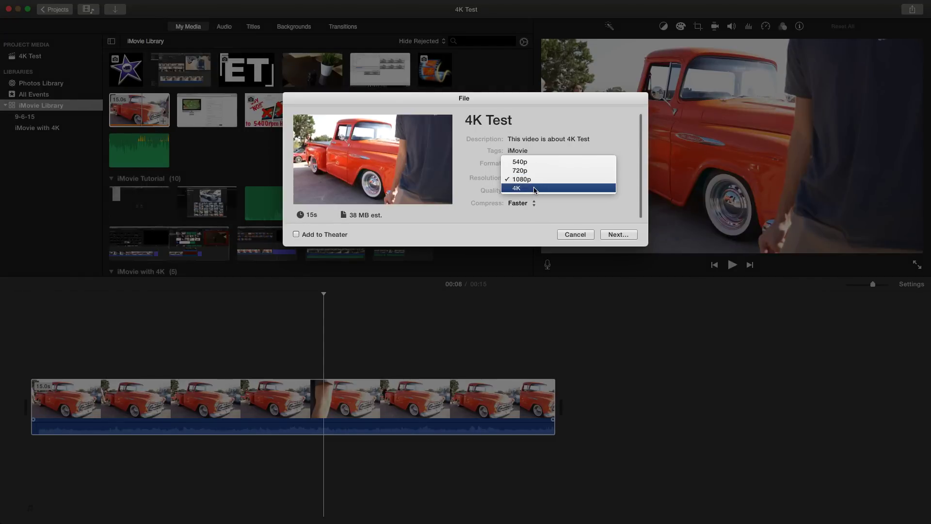
left_click(533, 187)
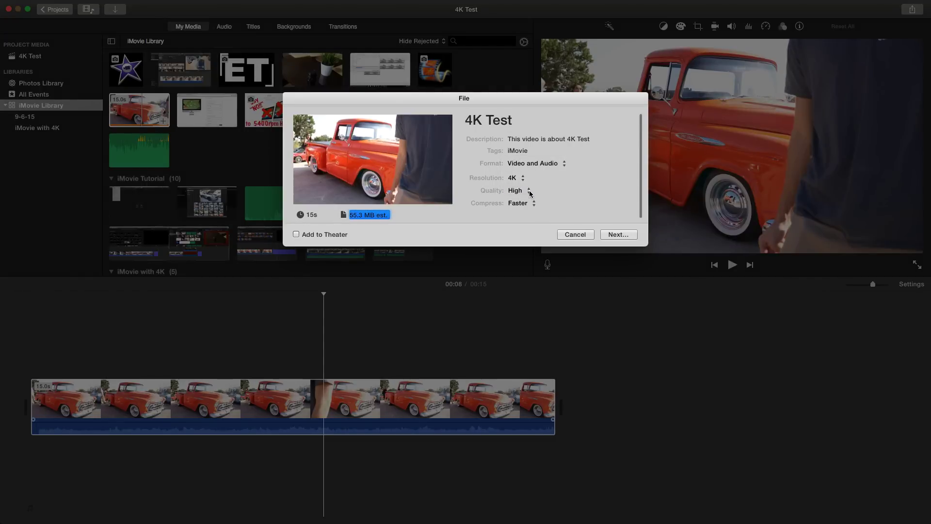
left_click(529, 191)
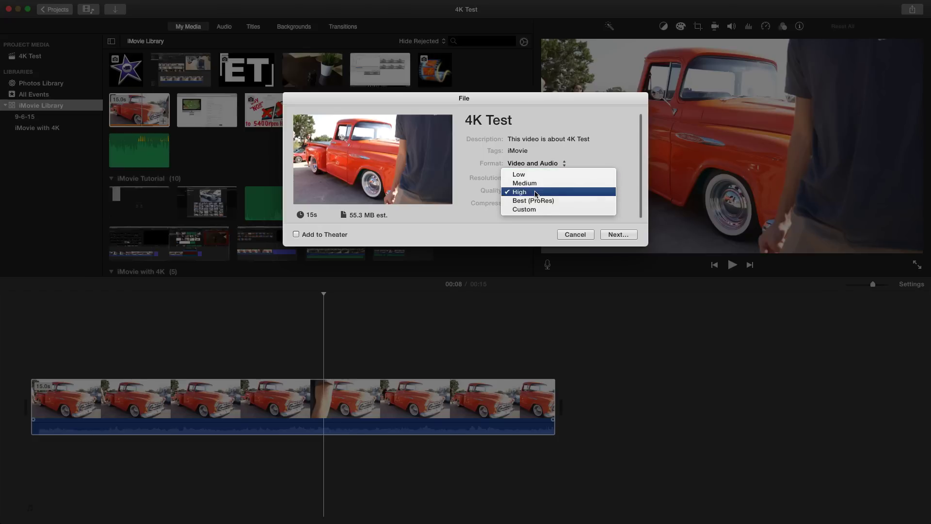
left_click(536, 193)
left_click(530, 191)
left_click(530, 192)
left_click(541, 204)
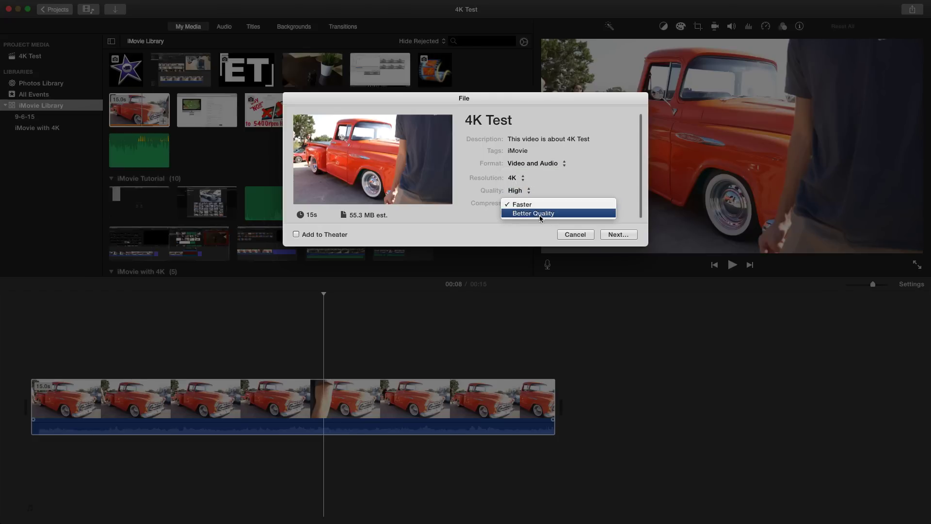
left_click(544, 206)
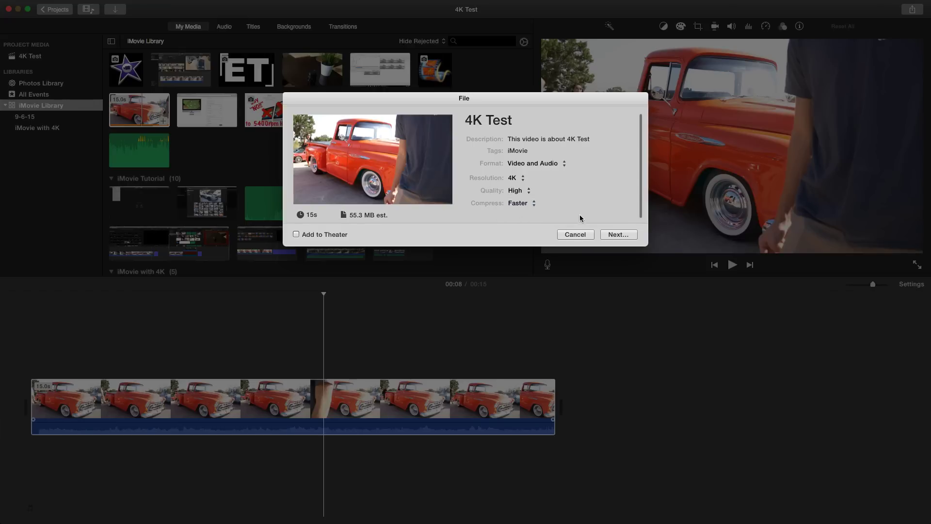
left_click(580, 235)
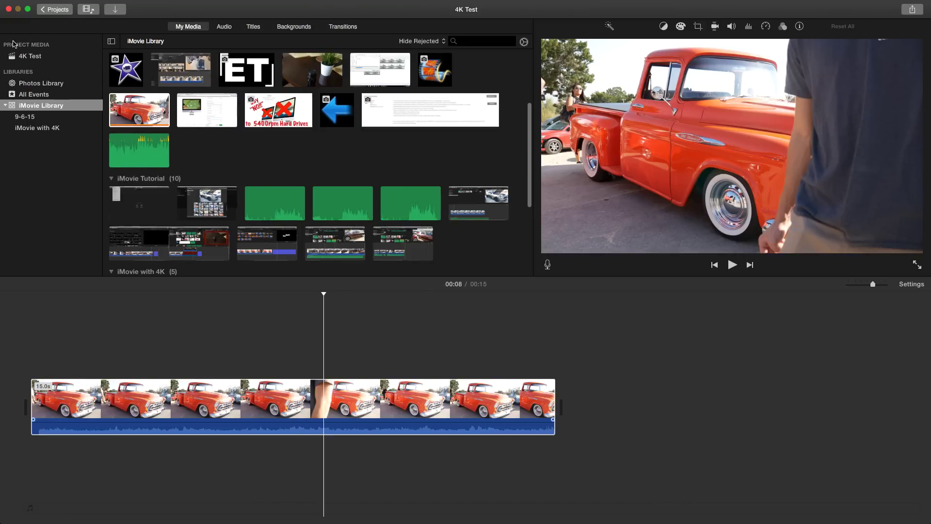
- Toggle the libraries list, select the truck clip, and give the browser and viewer more height
left_click(111, 40)
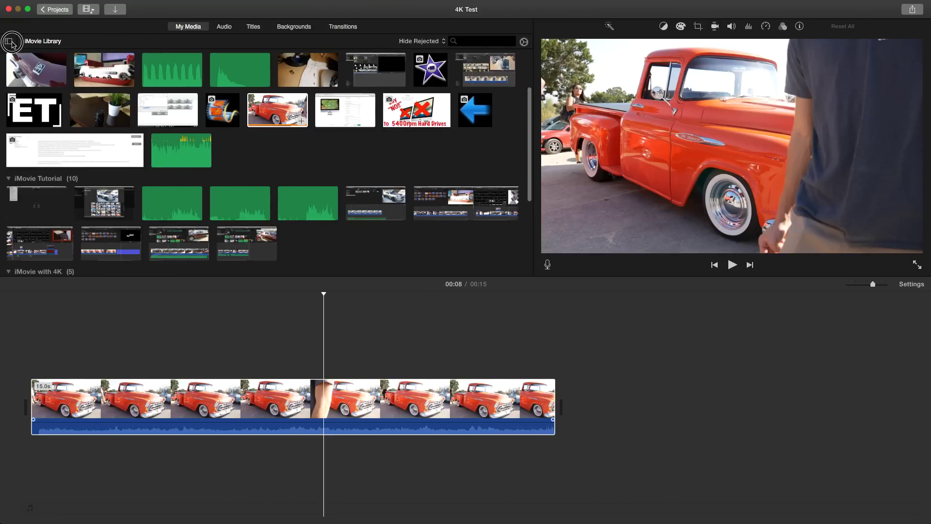
left_click(11, 41)
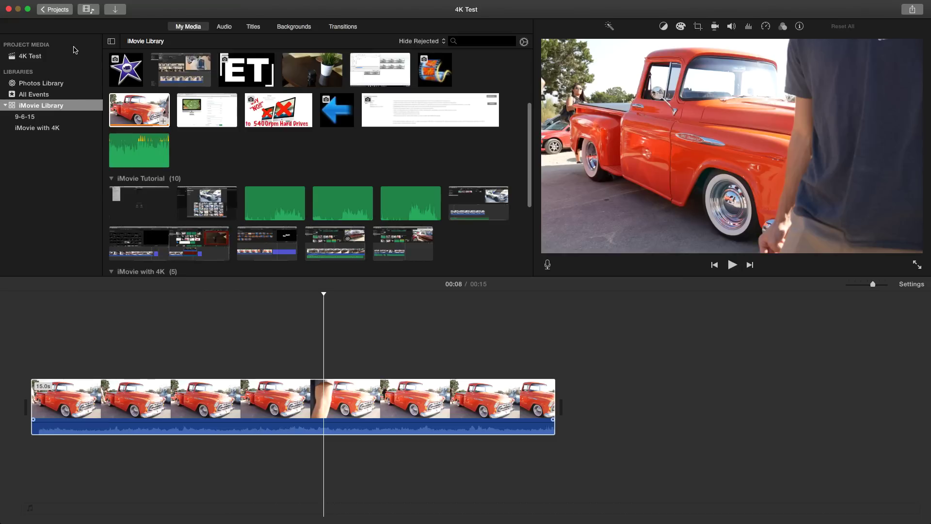
left_click(543, 403)
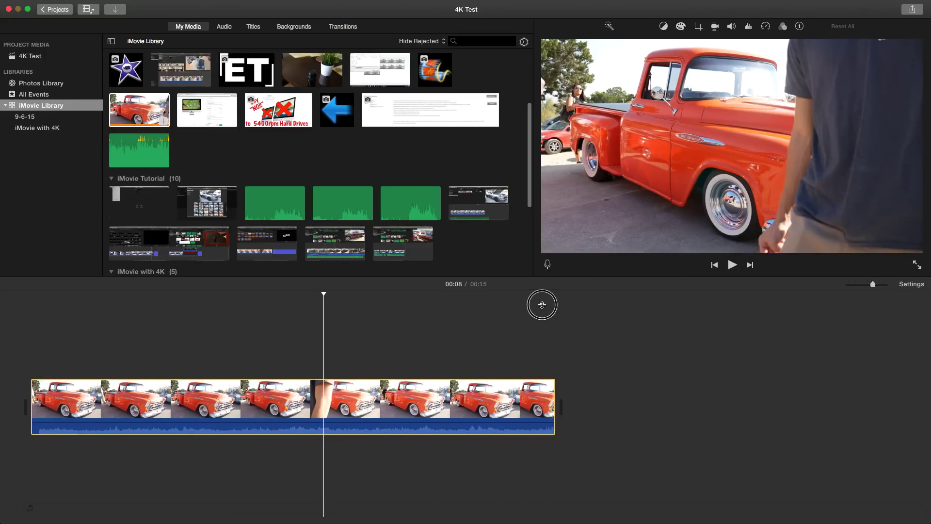
mouse_move(542, 305)
left_mouse_down()
mouse_move(536, 326)
mouse_move(528, 296)
left_mouse_up()
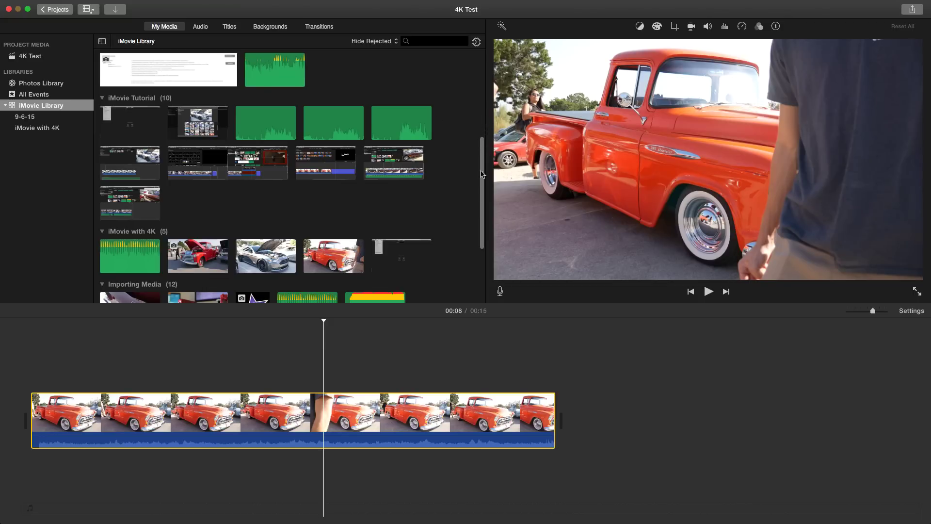
- Enlarge the viewer further, then reselect the truck clip near 13 seconds
left_click_drag(488, 303, 479, 354)
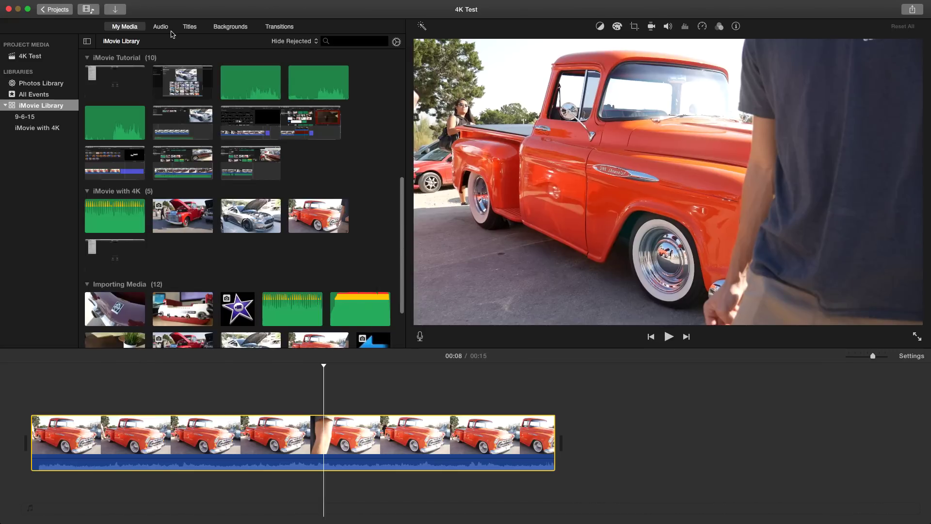
left_click(92, 11)
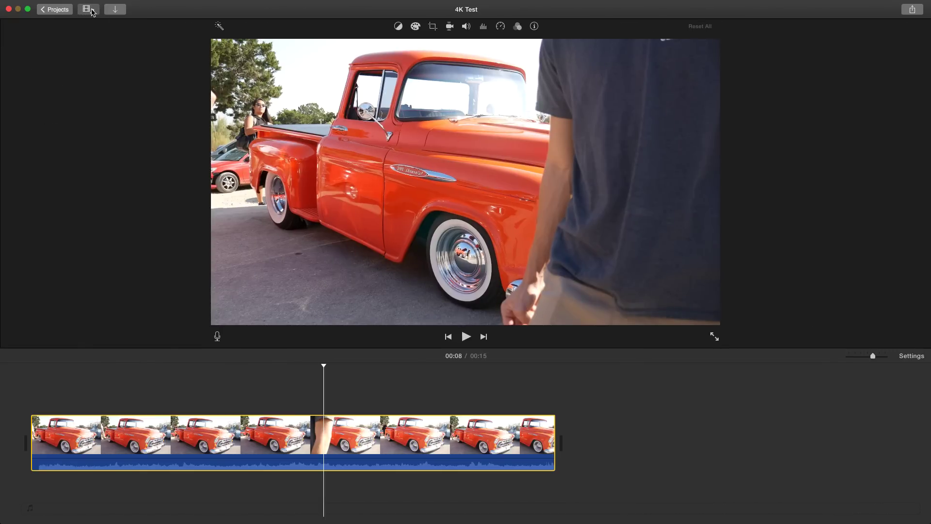
left_click(92, 12)
left_click(245, 399)
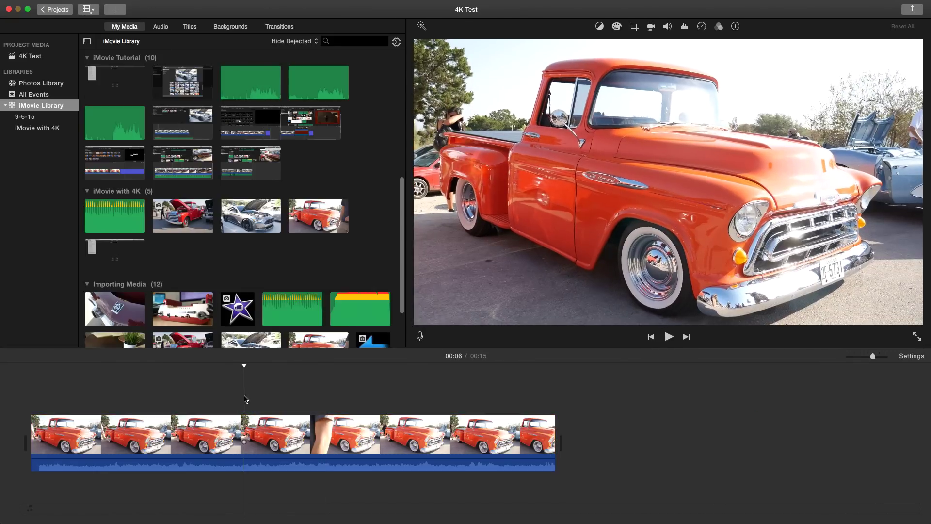
left_click(505, 439)
- Open the truck clip's filter and audio effect settings and show the clip filter grid
left_click(718, 27)
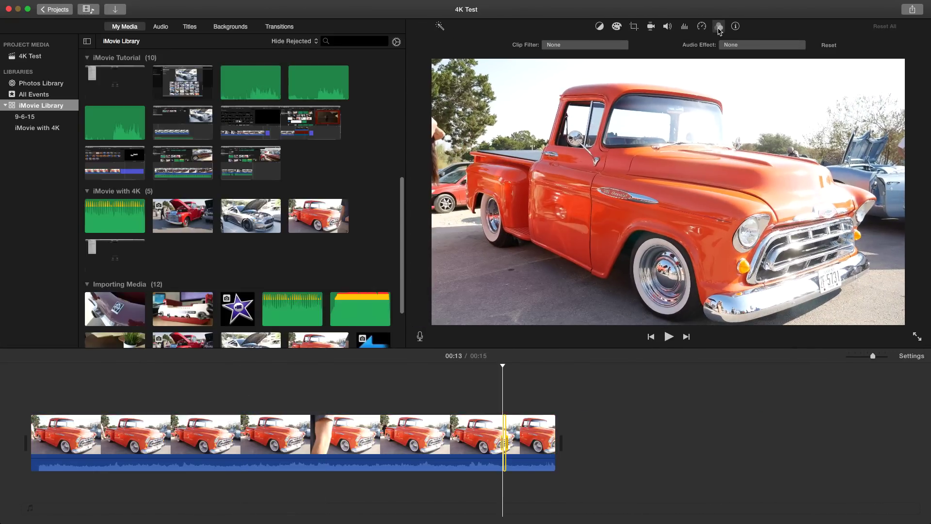
left_click(620, 46)
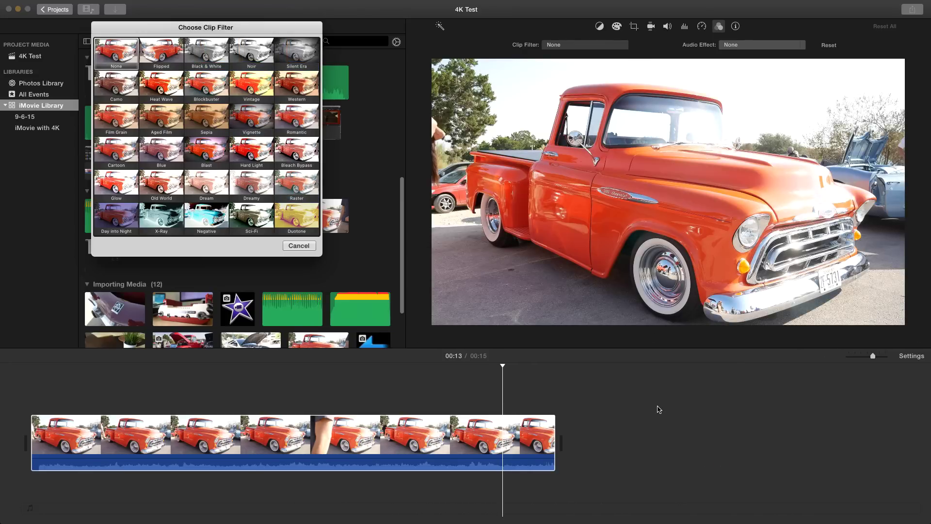
left_click(305, 246)
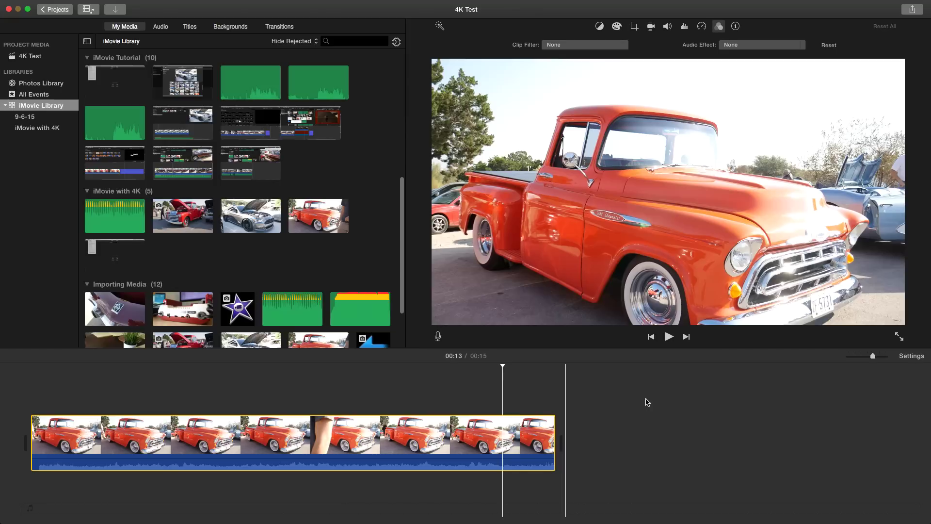